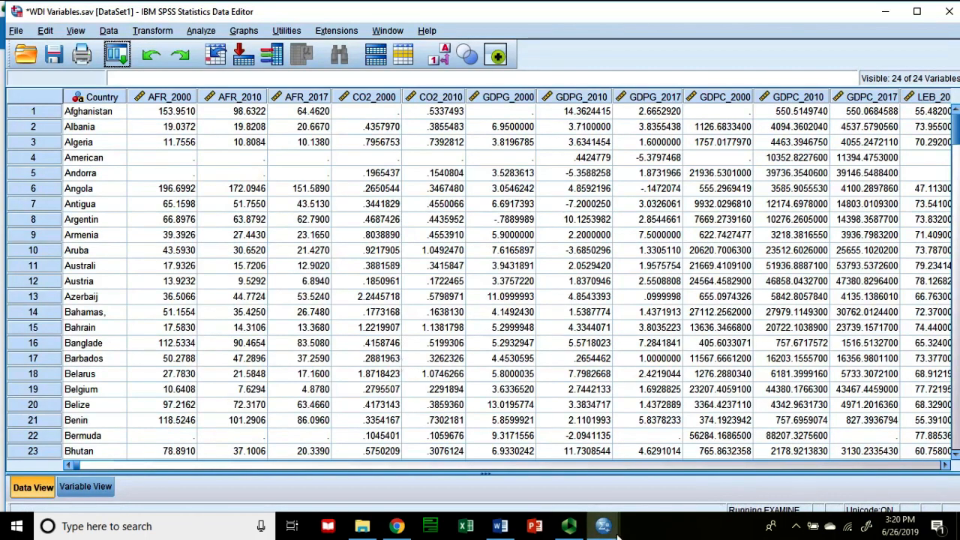
Step: Bring up the WDI Variables dataset and open the Descriptives procedure under descriptive statistics
mouse_move(607, 529)
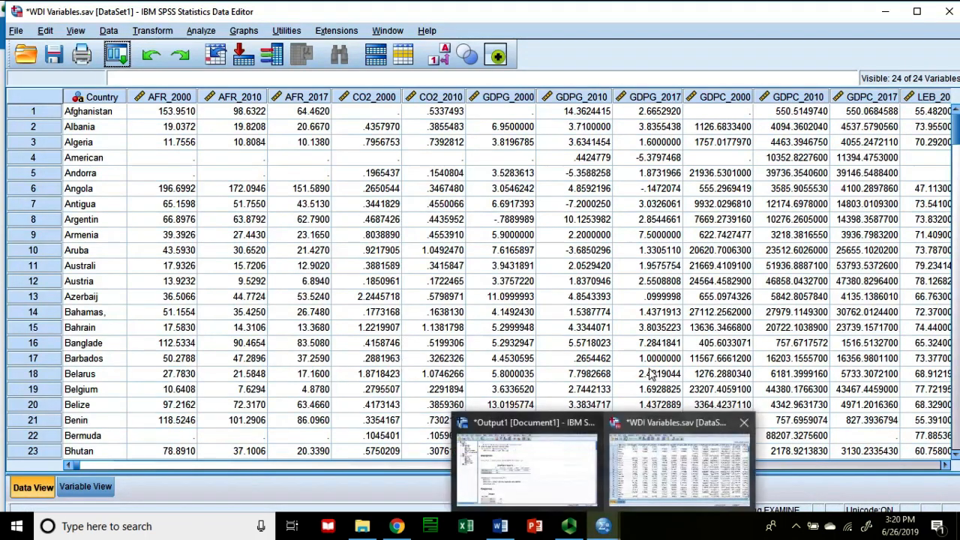
click(648, 468)
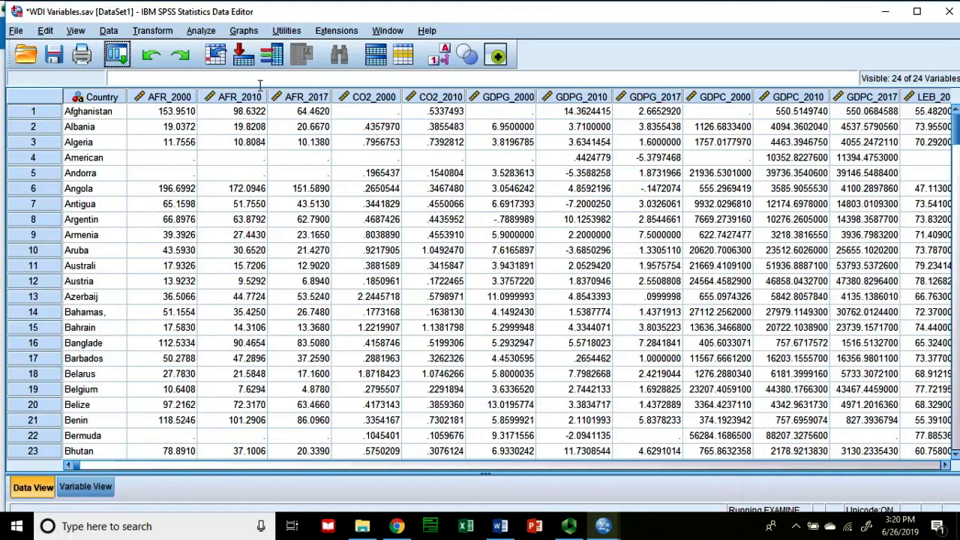
click(203, 31)
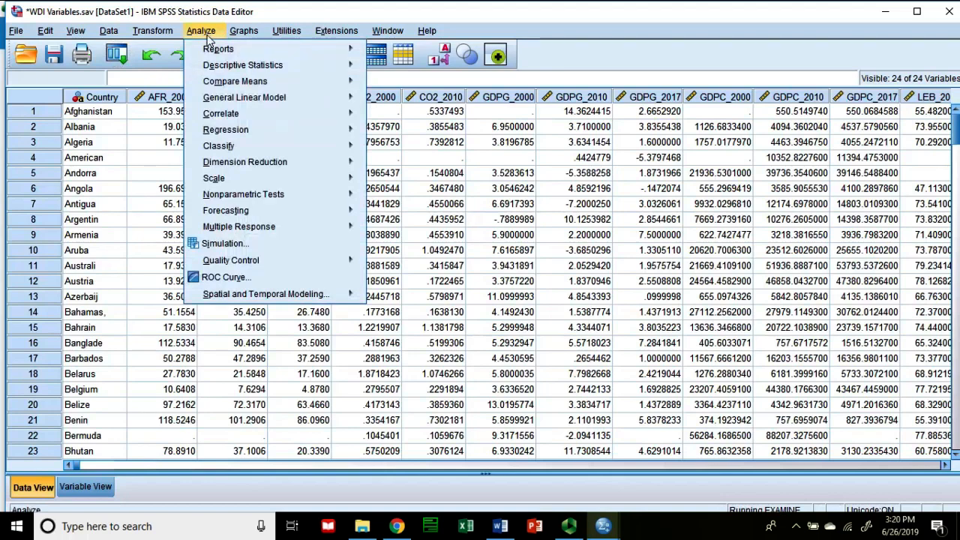
mouse_move(227, 69)
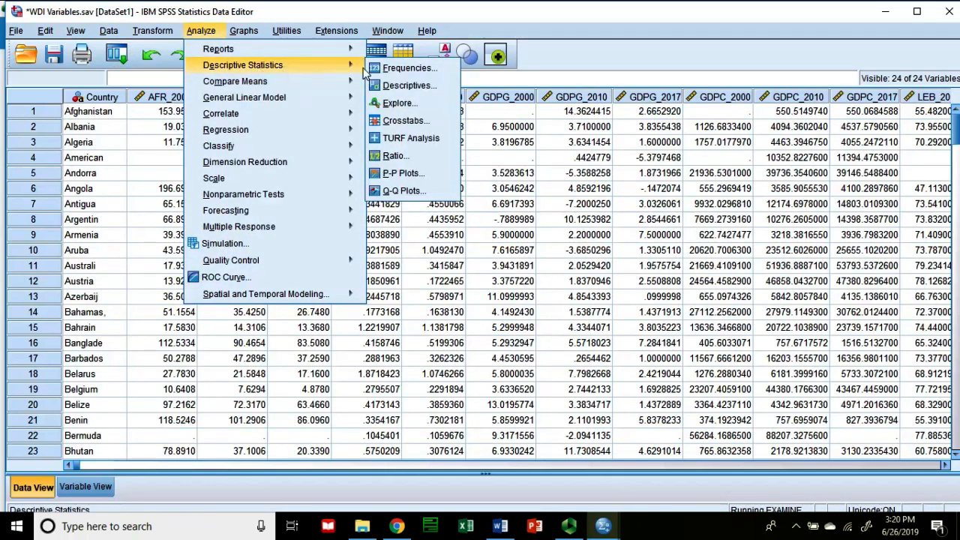
click(405, 86)
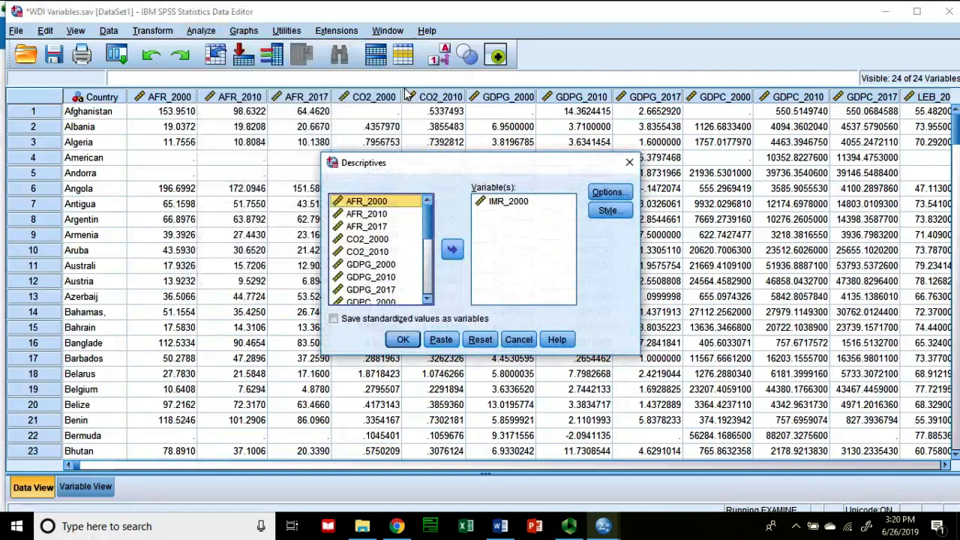
Step: Remove IMR_2000 from the Descriptives analysis variables and add it back from the source list
click(506, 203)
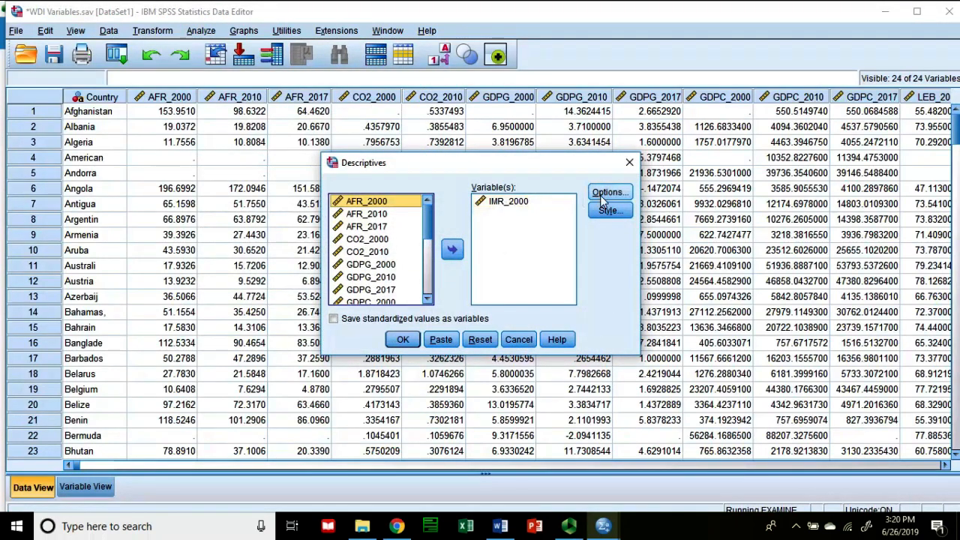
click(498, 204)
click(452, 249)
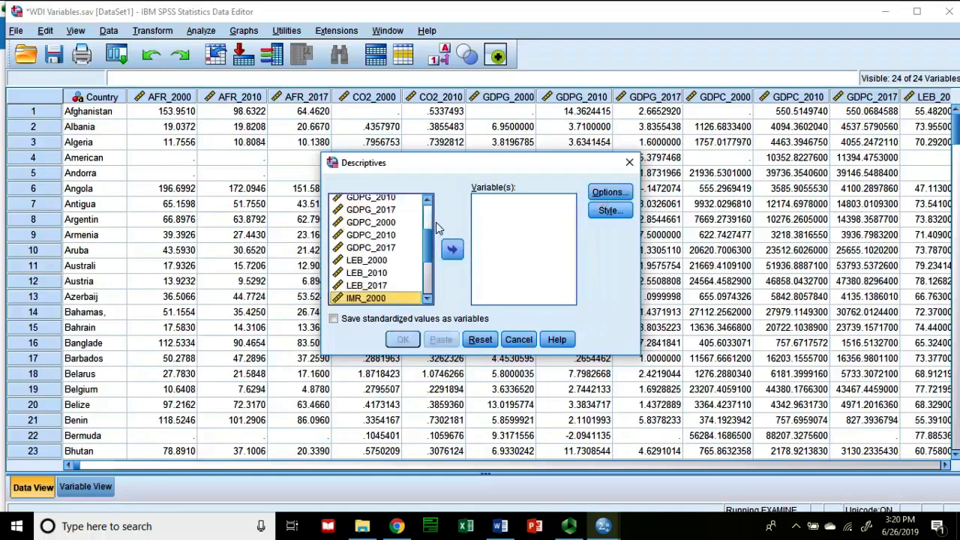
mouse_move(430, 251)
mouse_down()
mouse_move(432, 218)
mouse_move(432, 260)
mouse_up()
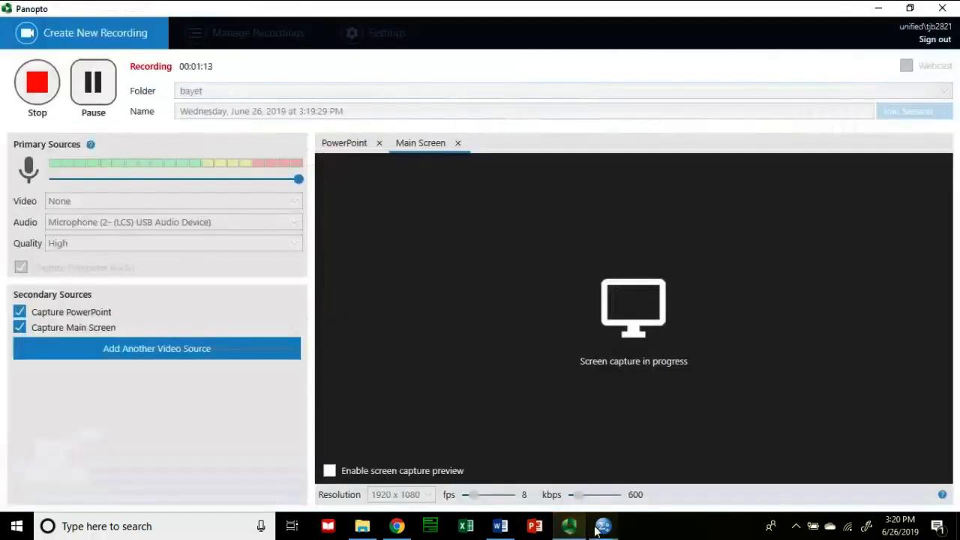
mouse_move(597, 528)
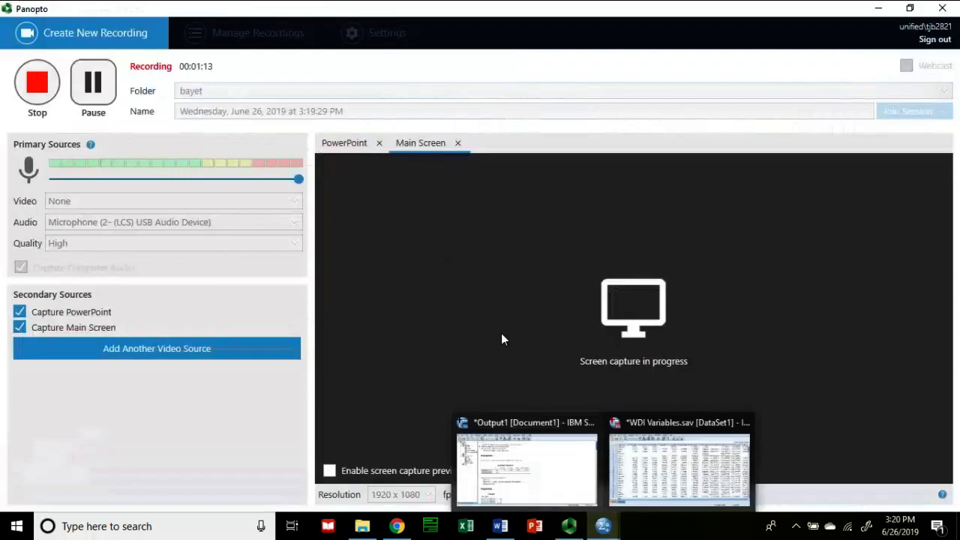
click(692, 503)
click(452, 251)
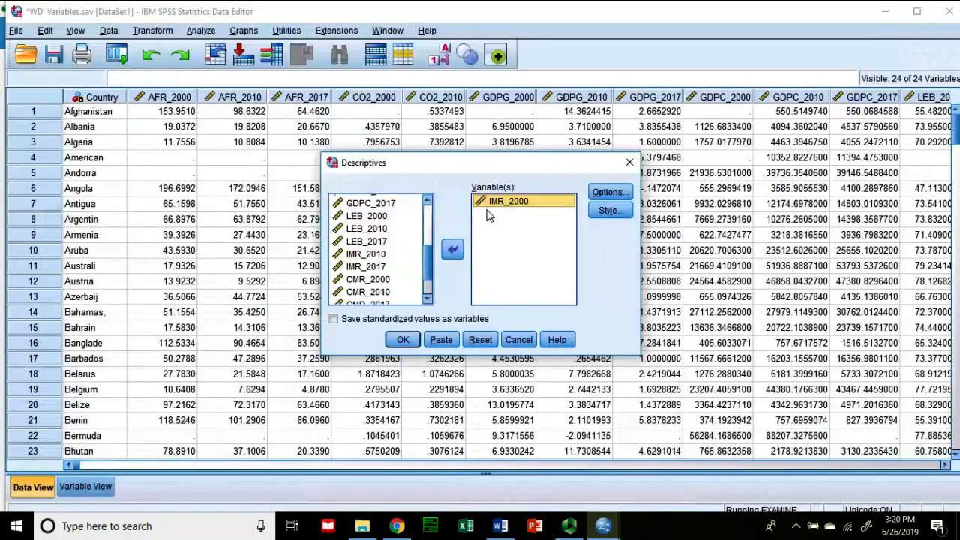
Step: Check the Descriptives options, keeping the selected statistics, and add AFR_2000 to the analysis variables
click(609, 192)
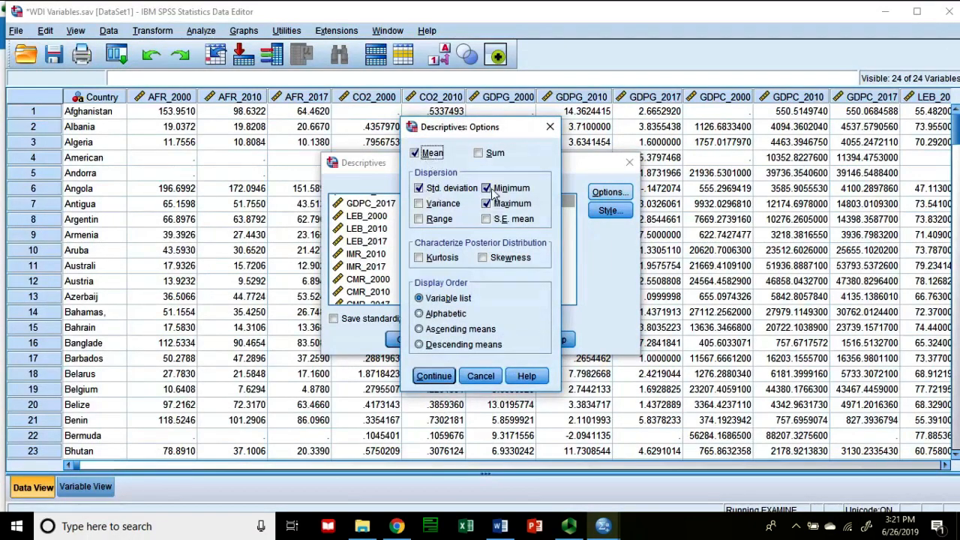
click(447, 384)
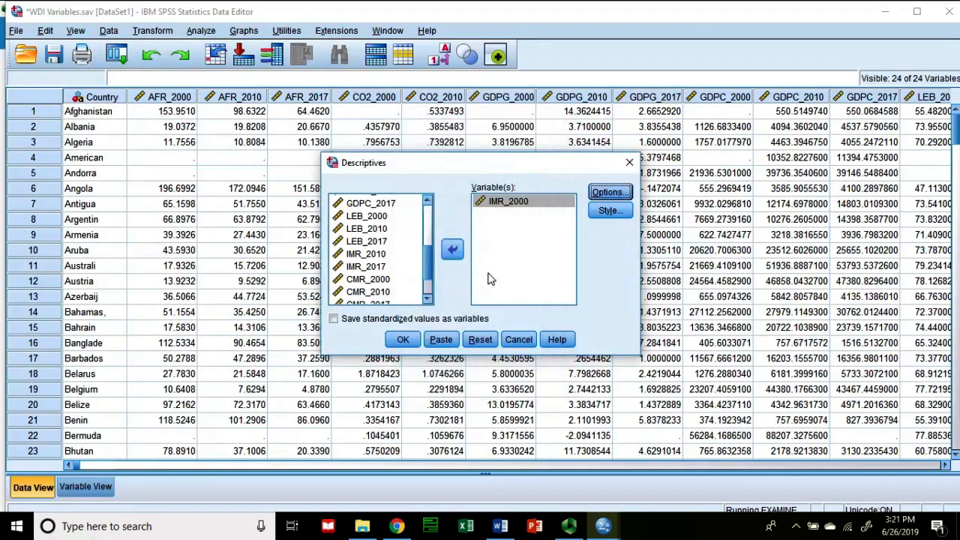
drag(431, 263, 425, 199)
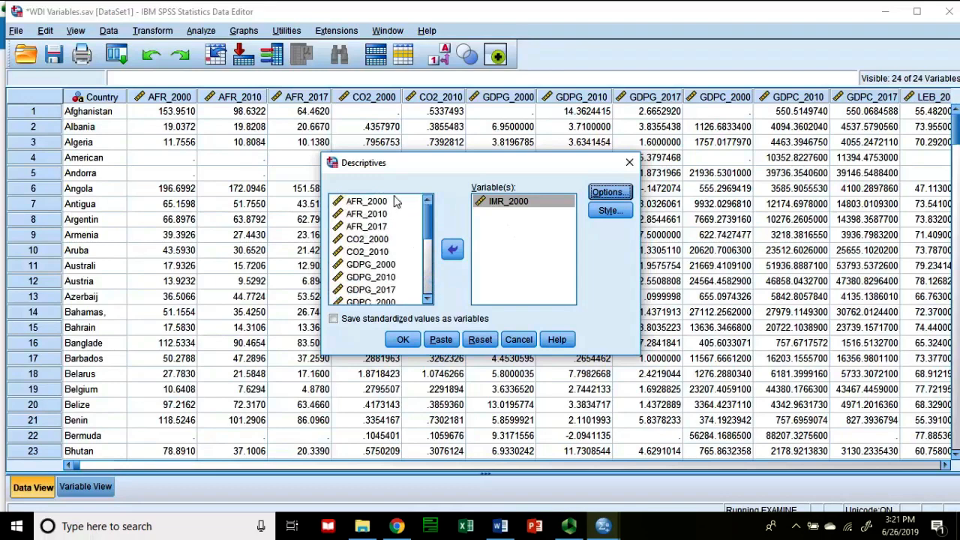
click(379, 202)
click(452, 249)
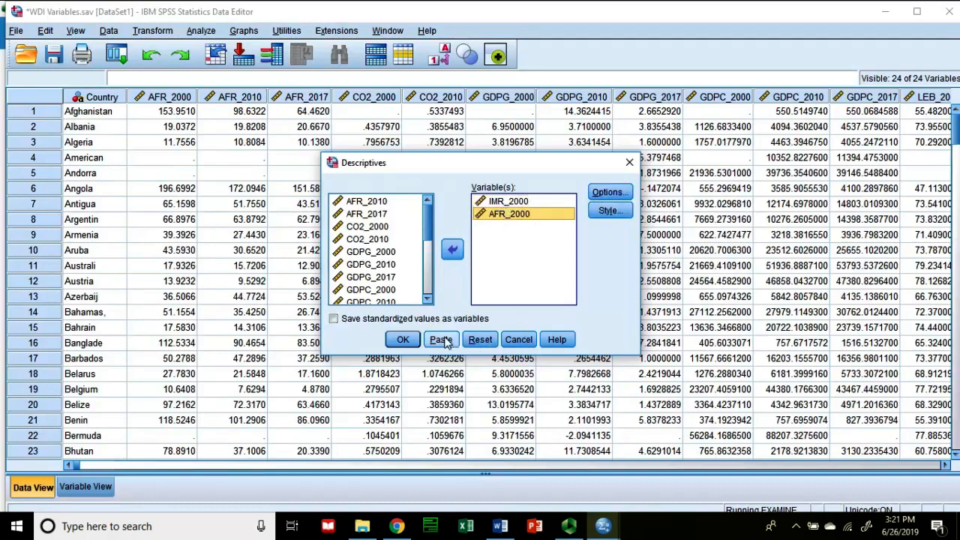
Step: Set the display order to Variable list, run the descriptives for IMR_2000 and AFR_2000, and view the resulting table
click(608, 193)
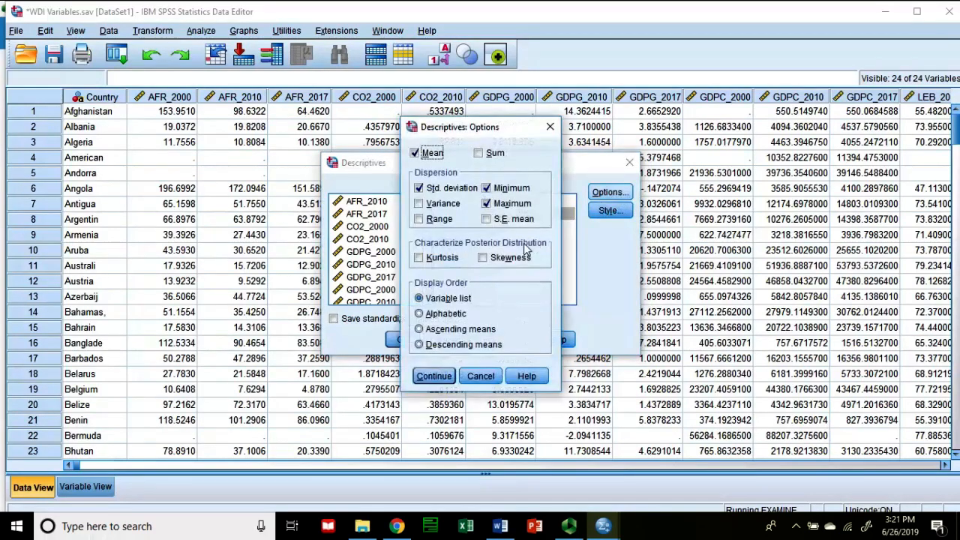
click(458, 330)
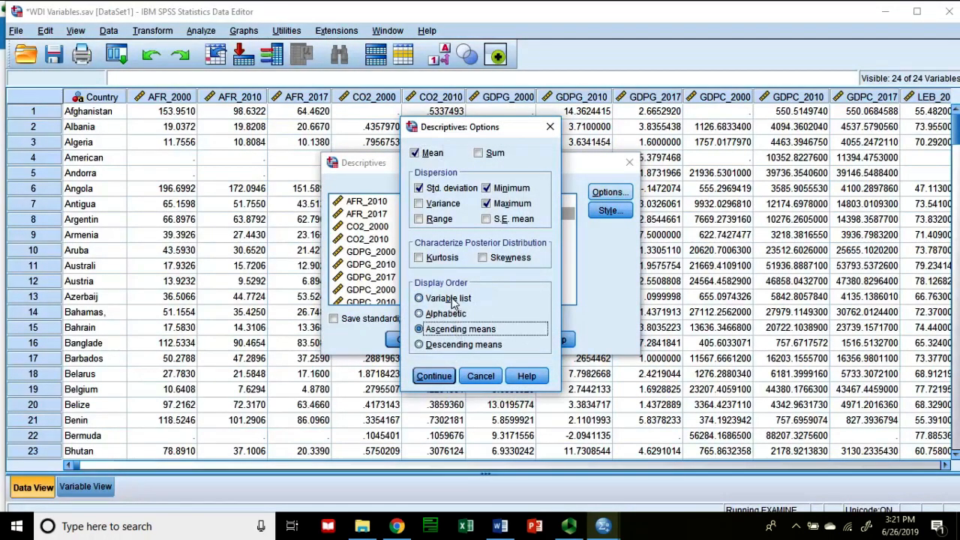
click(454, 300)
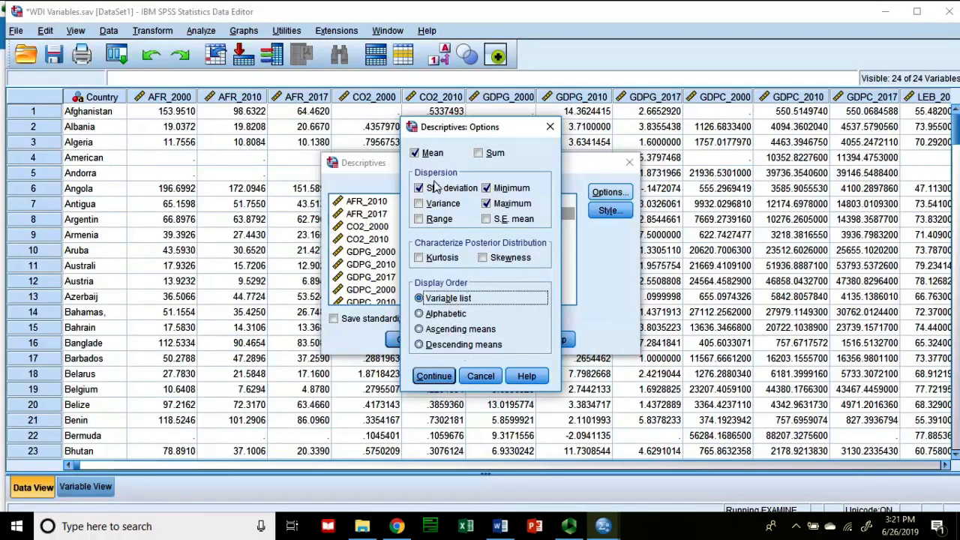
click(438, 376)
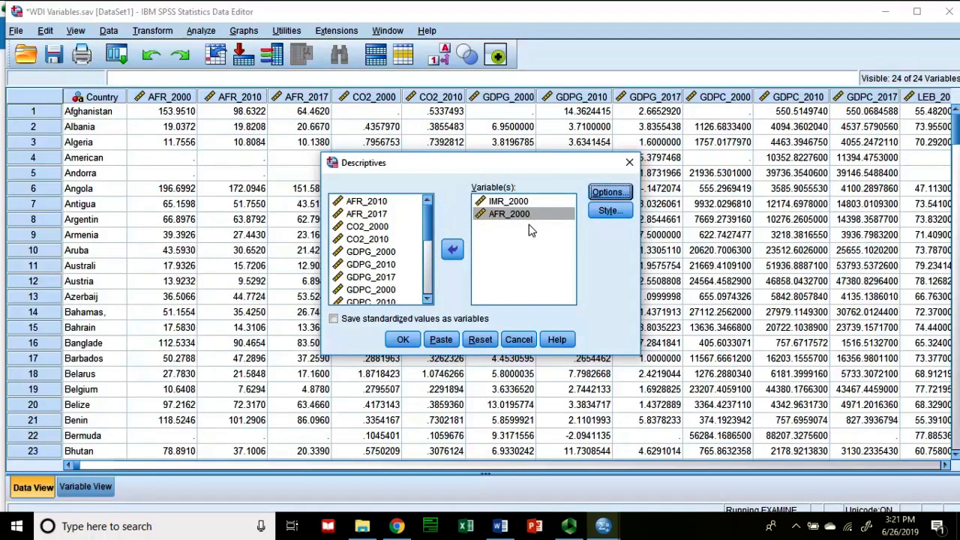
click(405, 341)
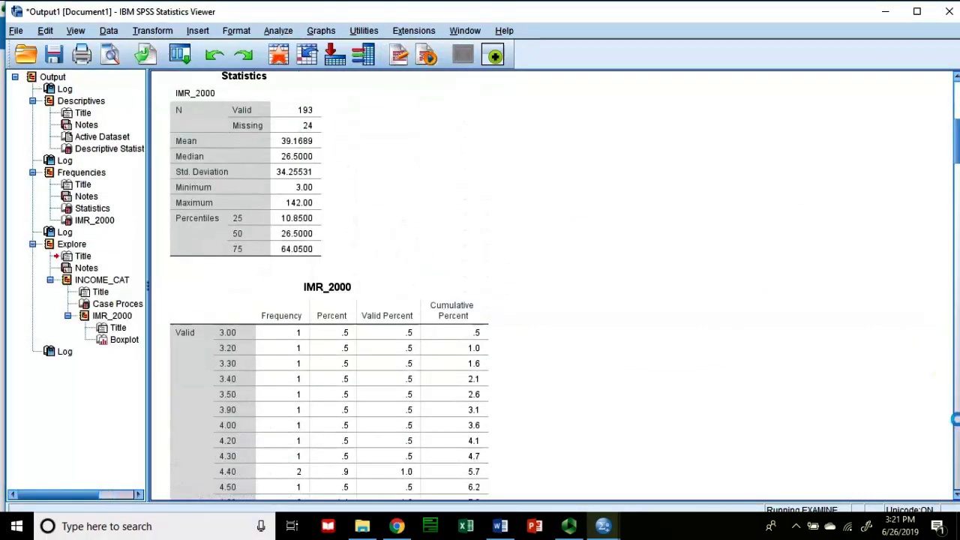
drag(956, 452, 957, 479)
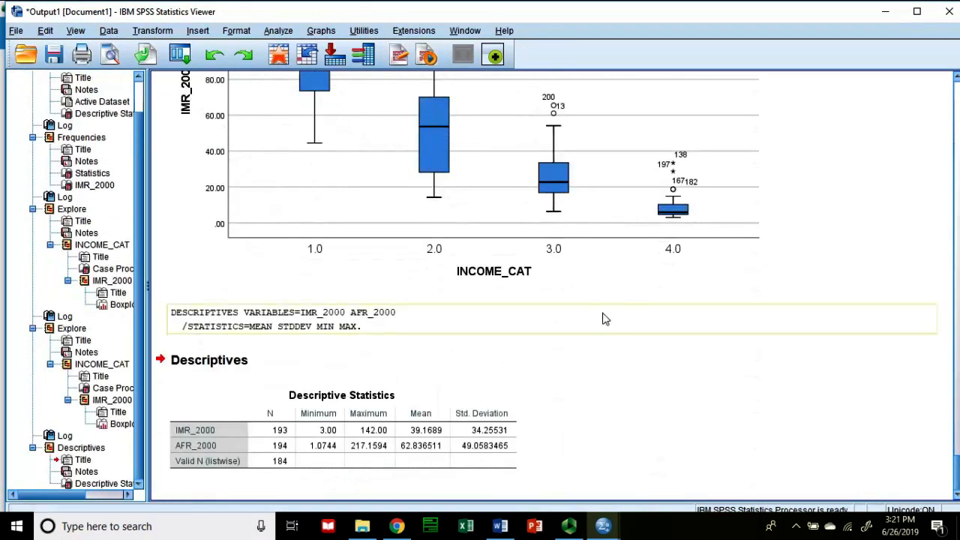
scroll(604, 317, up, 5)
scroll(450, 292, down, 5)
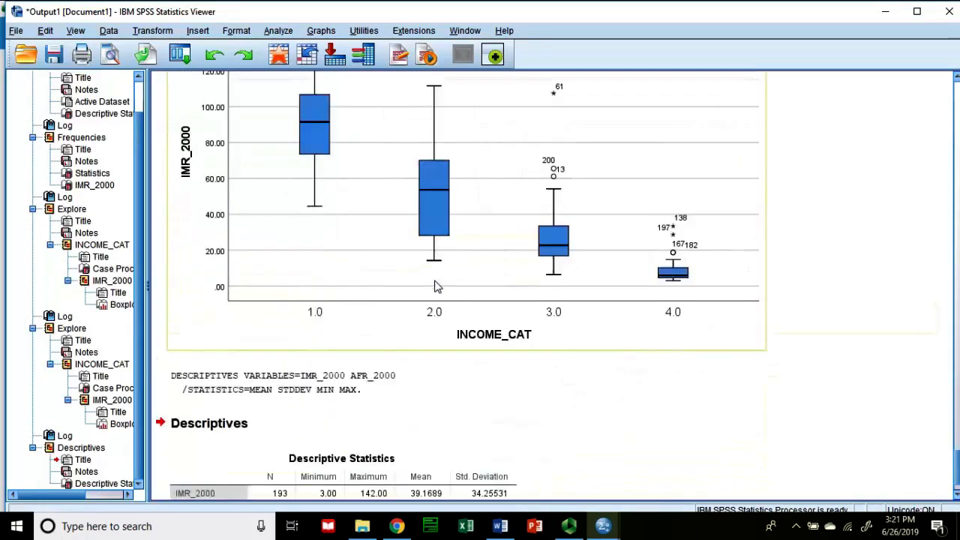
scroll(431, 326, down, 1)
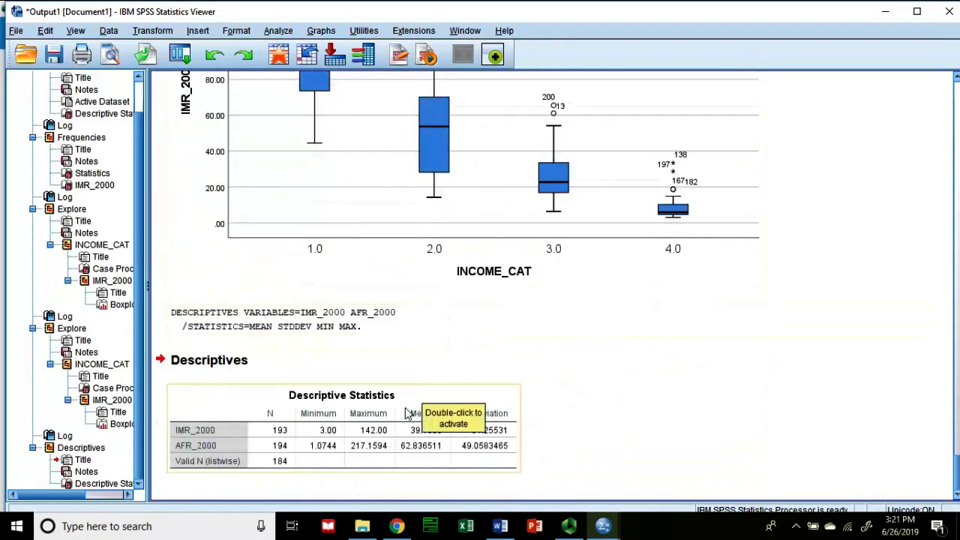
click(412, 167)
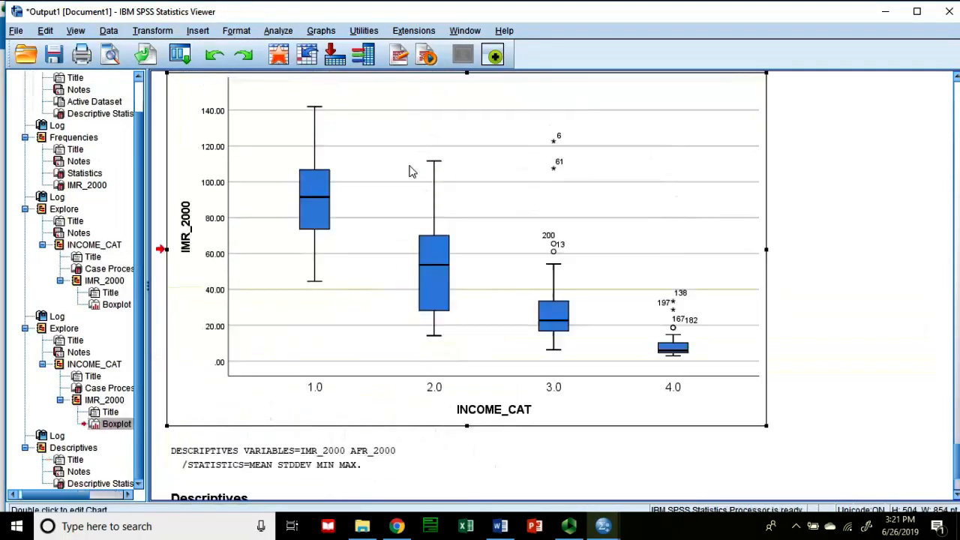
right_click(411, 171)
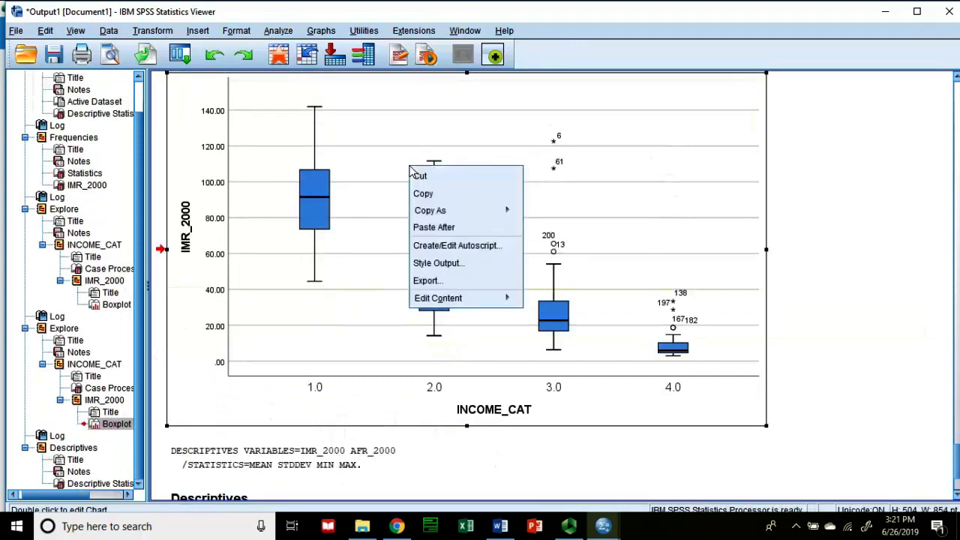
key(Escape)
scroll(803, 251, up, 3)
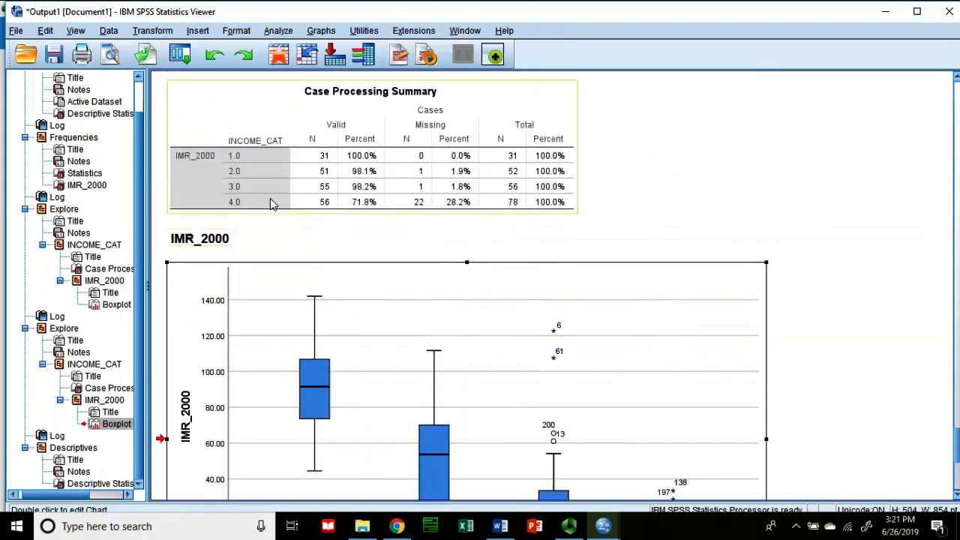
right_click(249, 237)
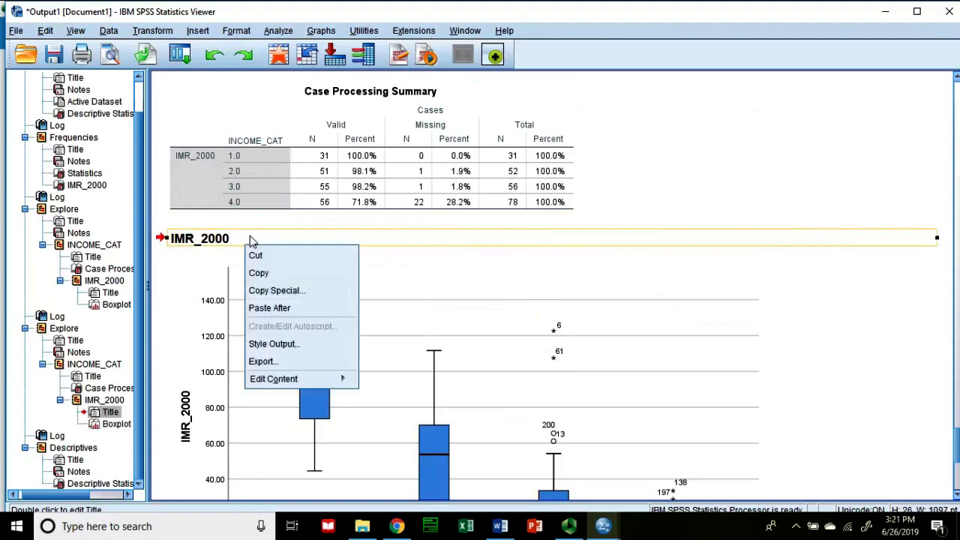
key(Escape)
scroll(595, 247, down, 5)
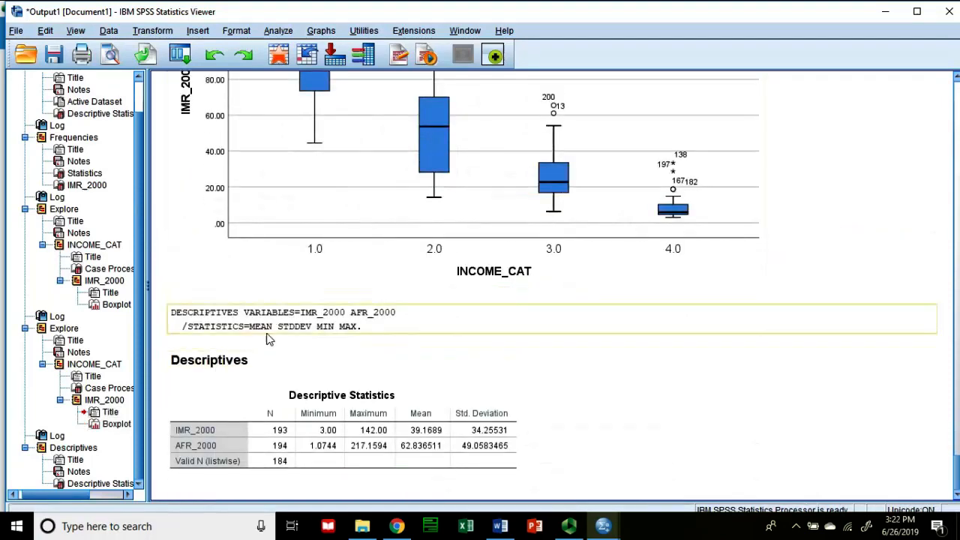
Step: Clear the output document by selecting the whole Output outline and cutting all its contents
scroll(81, 275, up, 1)
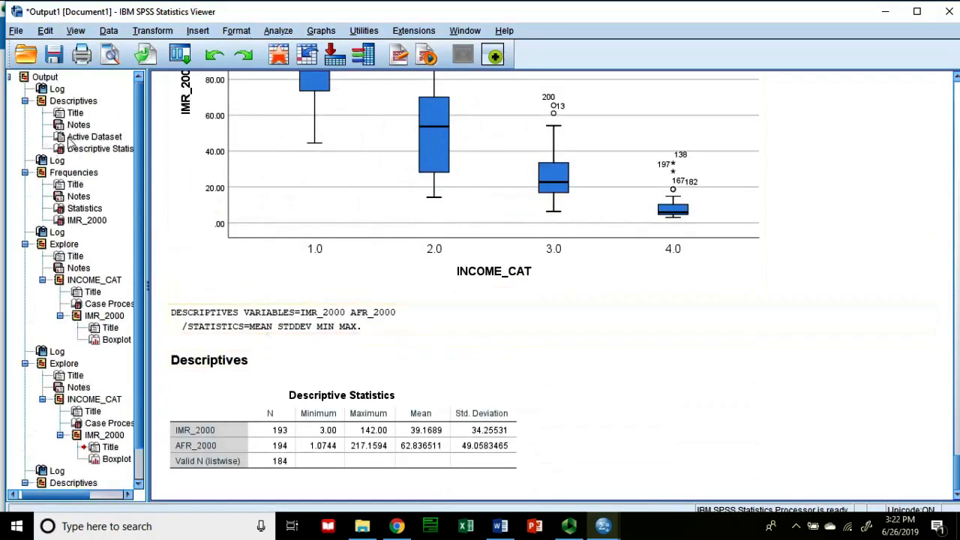
click(377, 420)
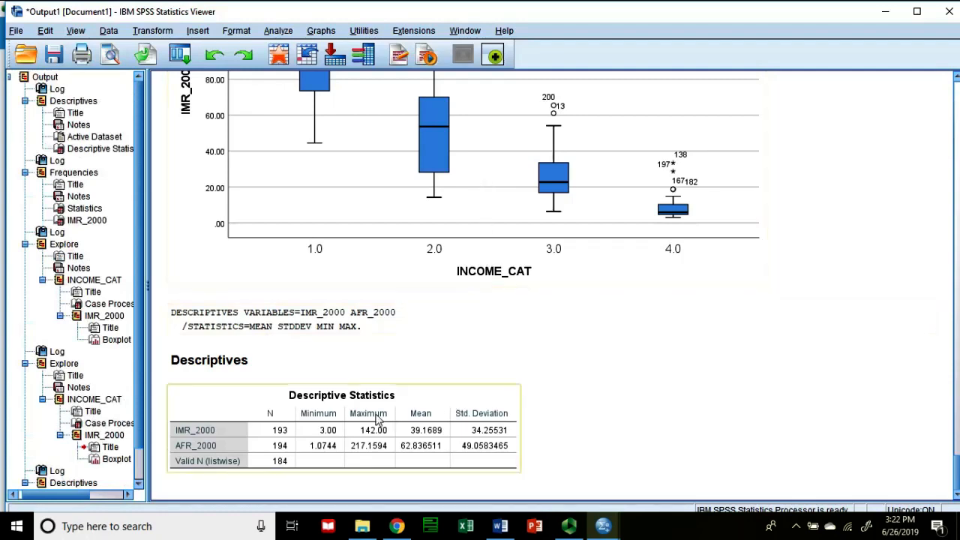
scroll(378, 234, up, 5)
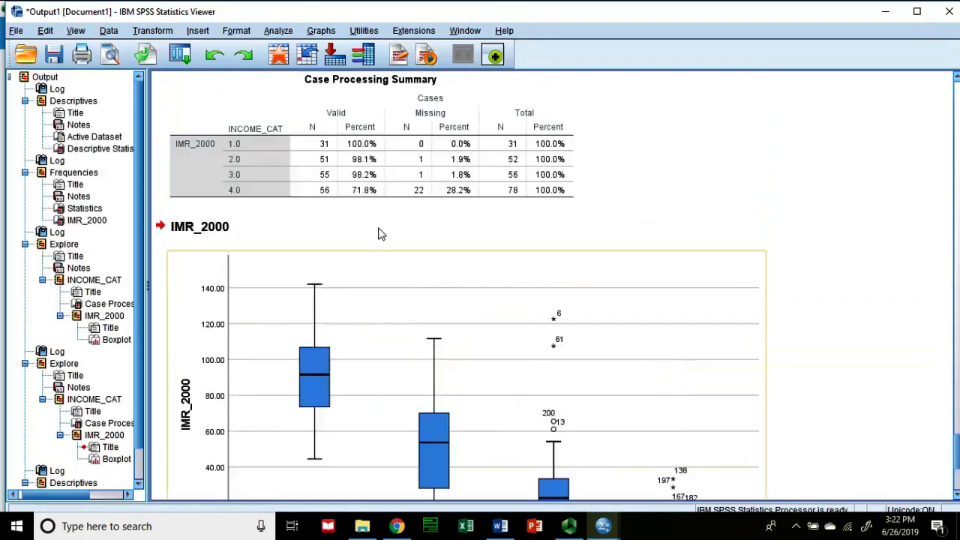
scroll(378, 234, up, 4)
drag(958, 425, 939, 99)
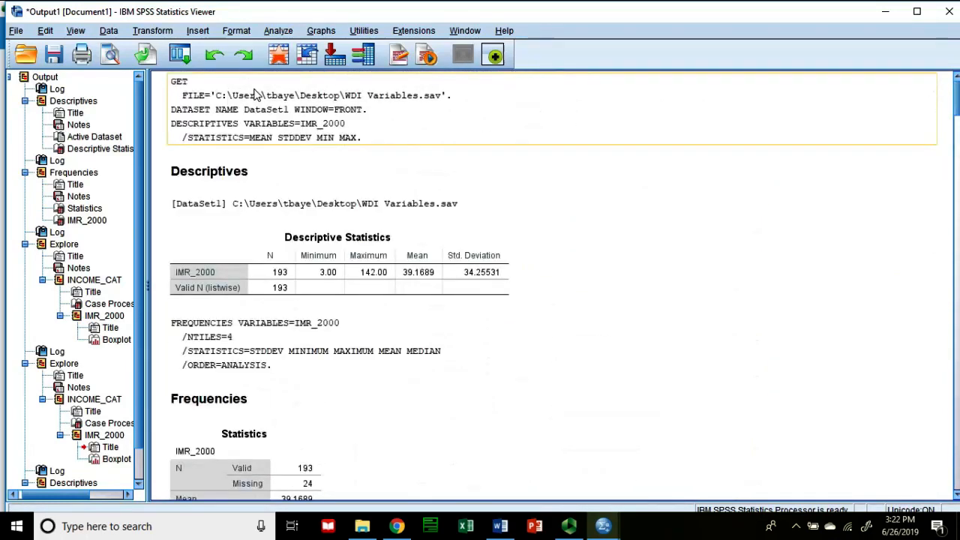
click(43, 77)
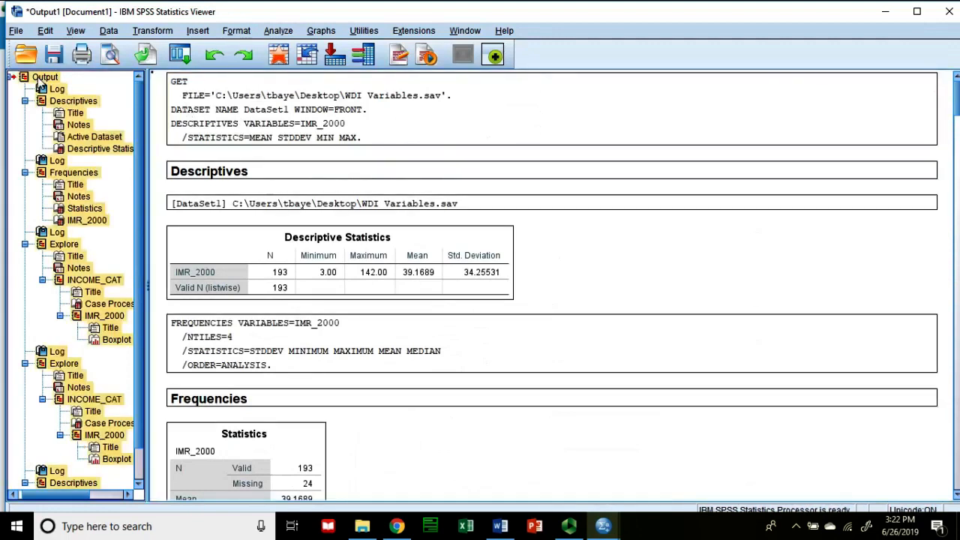
right_click(41, 85)
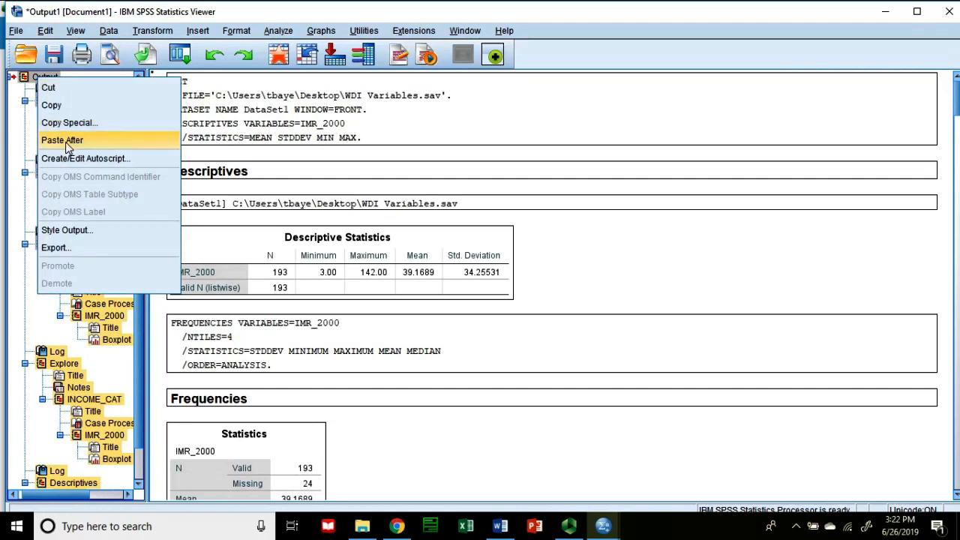
click(48, 89)
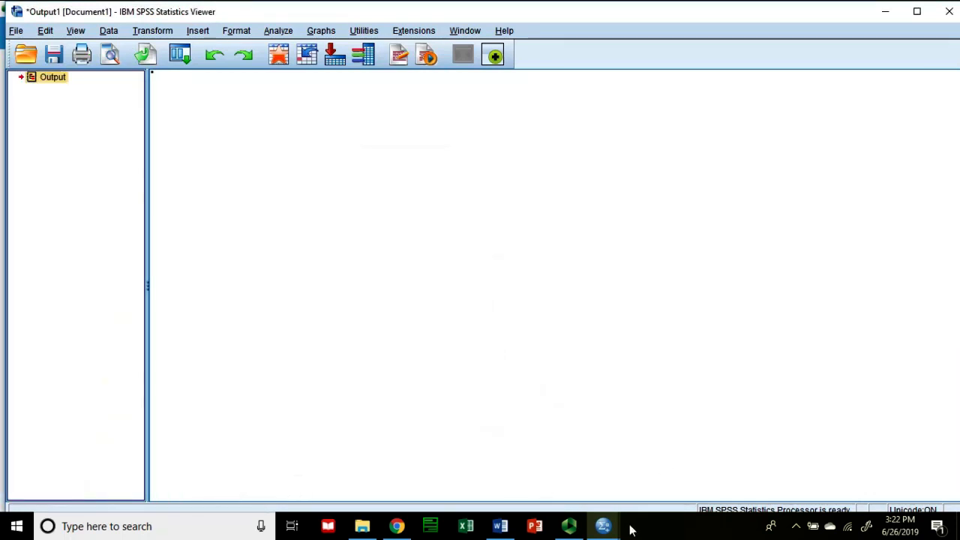
Step: Run the Descriptives procedure again for IMR_2000 and AFR_2000 with the existing settings
click(276, 32)
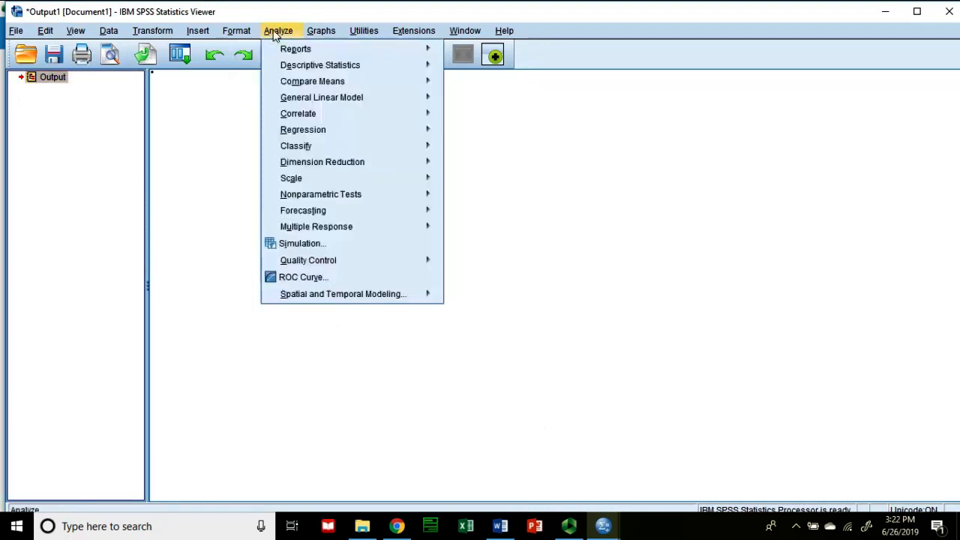
mouse_move(292, 67)
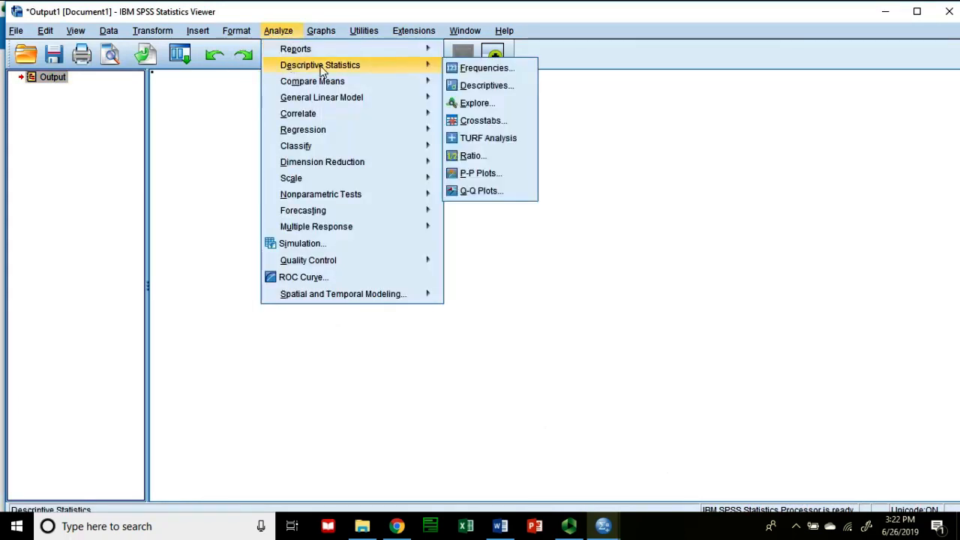
click(486, 87)
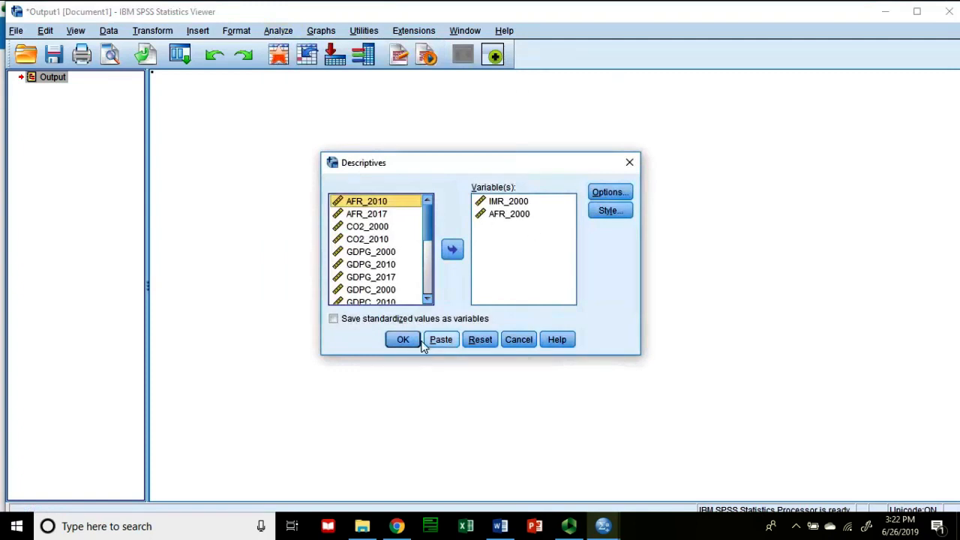
click(417, 338)
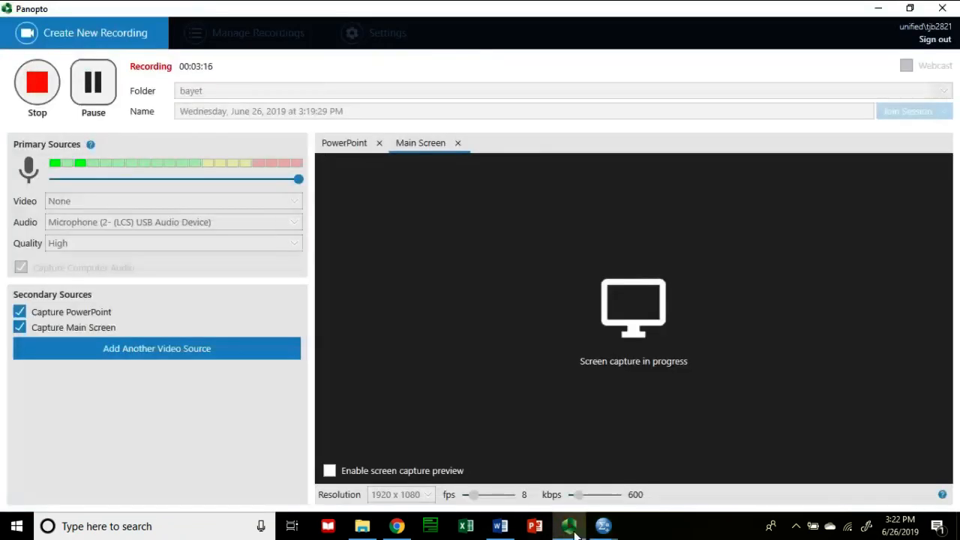
Step: Look at the WDI Variables data in the Data Editor and return to the descriptive statistics table in the output
mouse_move(600, 529)
click(670, 462)
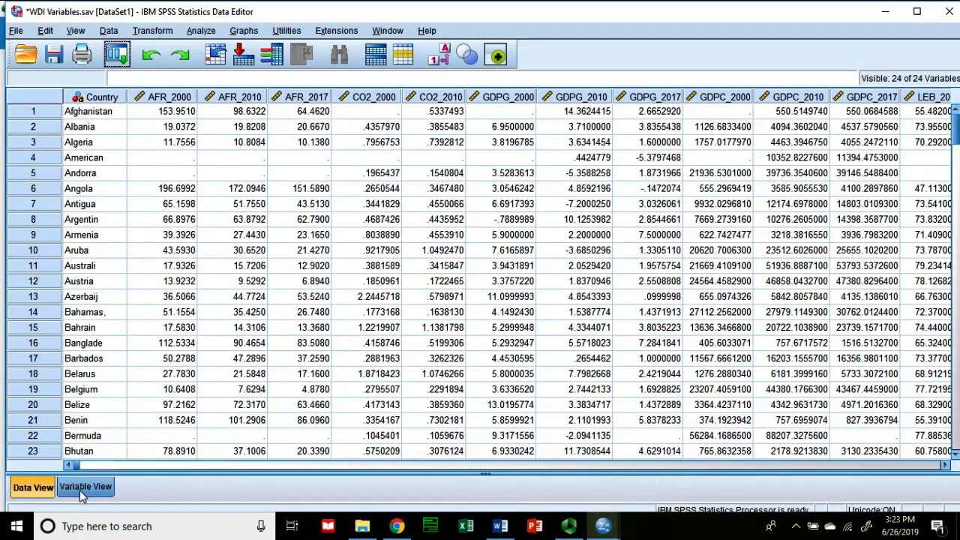
mouse_move(602, 529)
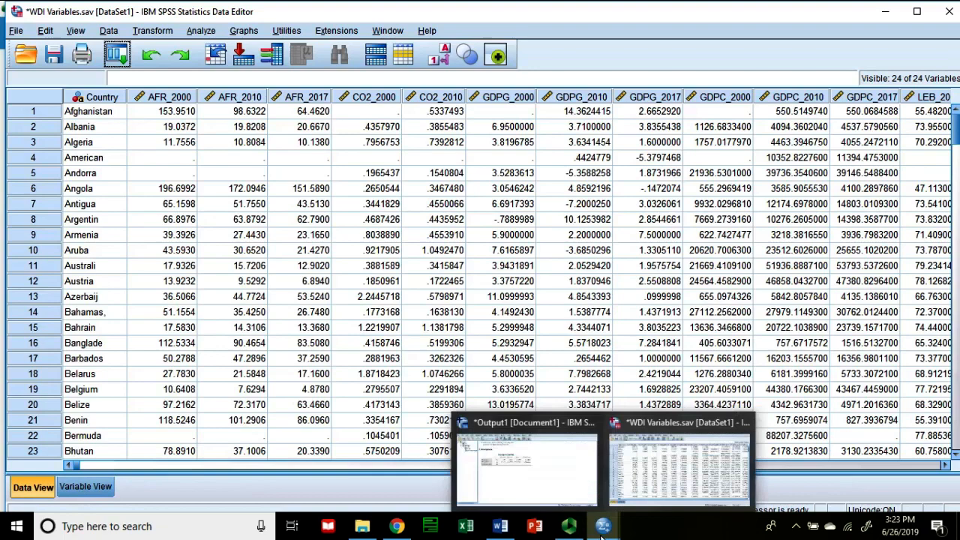
click(524, 471)
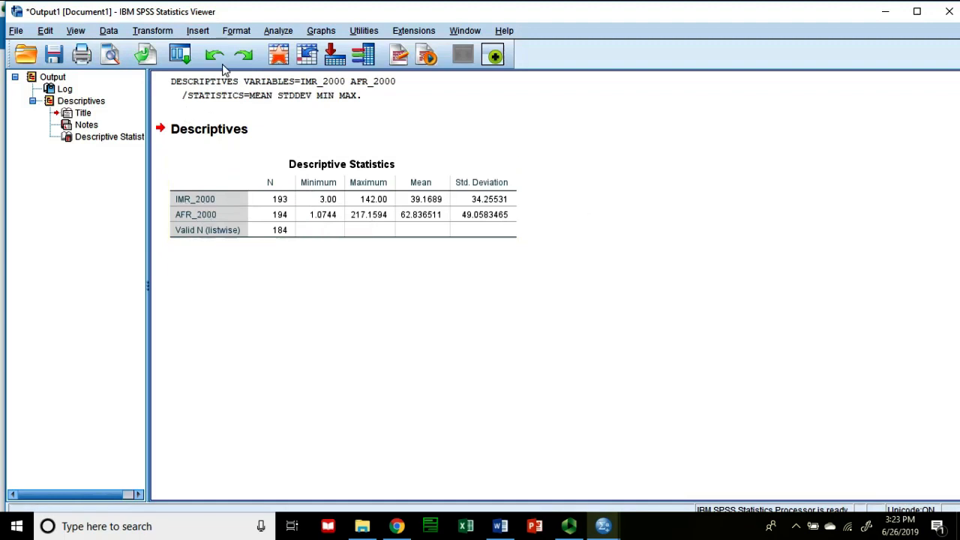
Step: Start a Frequencies analysis of IMR_2000 and turn off the display of frequency tables
click(277, 33)
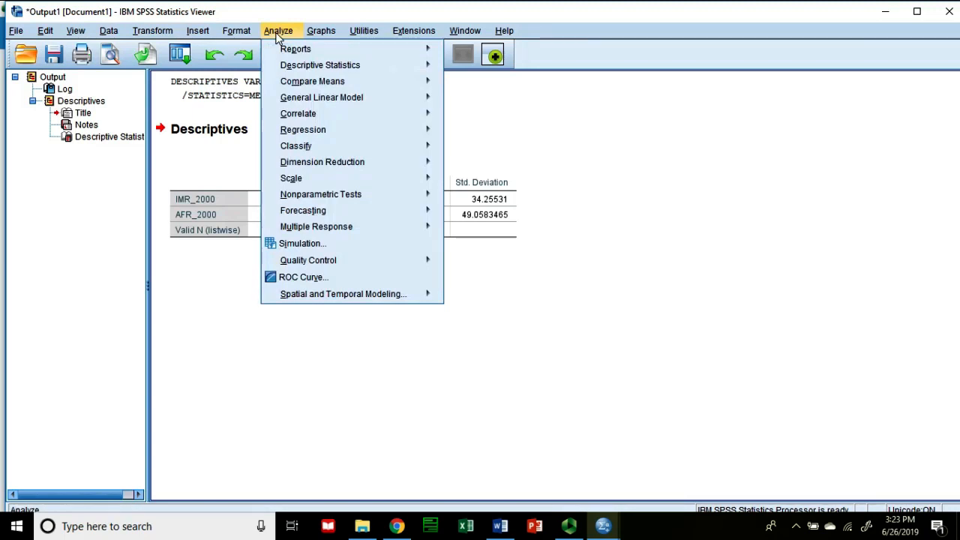
mouse_move(330, 69)
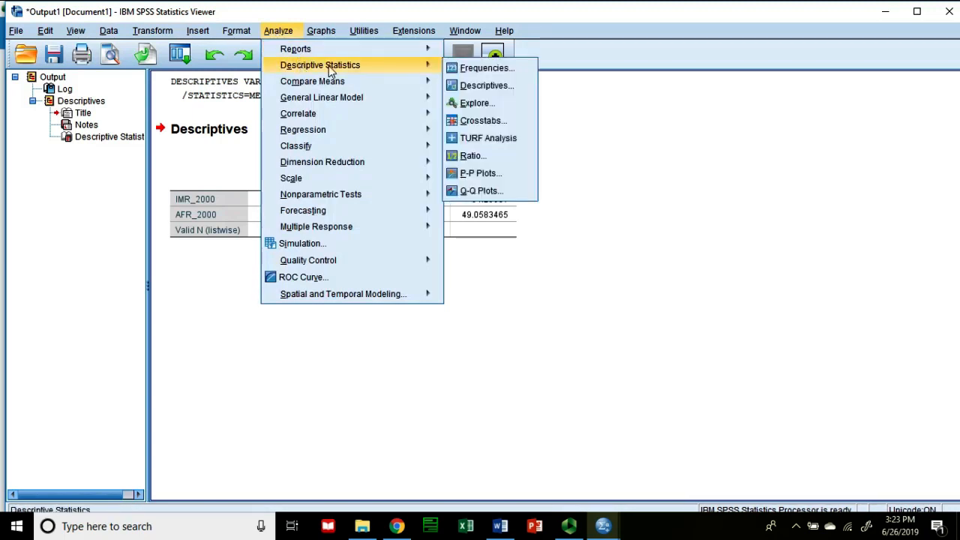
click(478, 69)
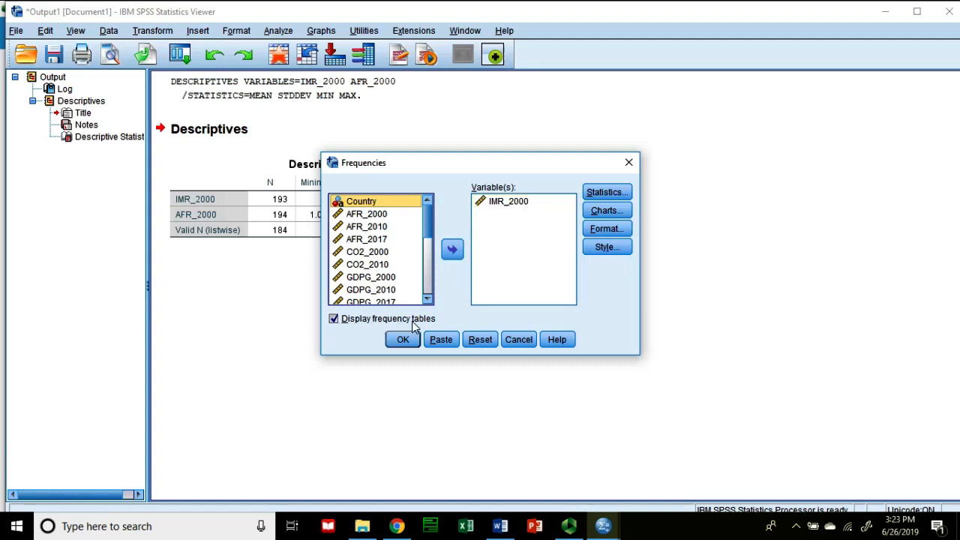
click(339, 322)
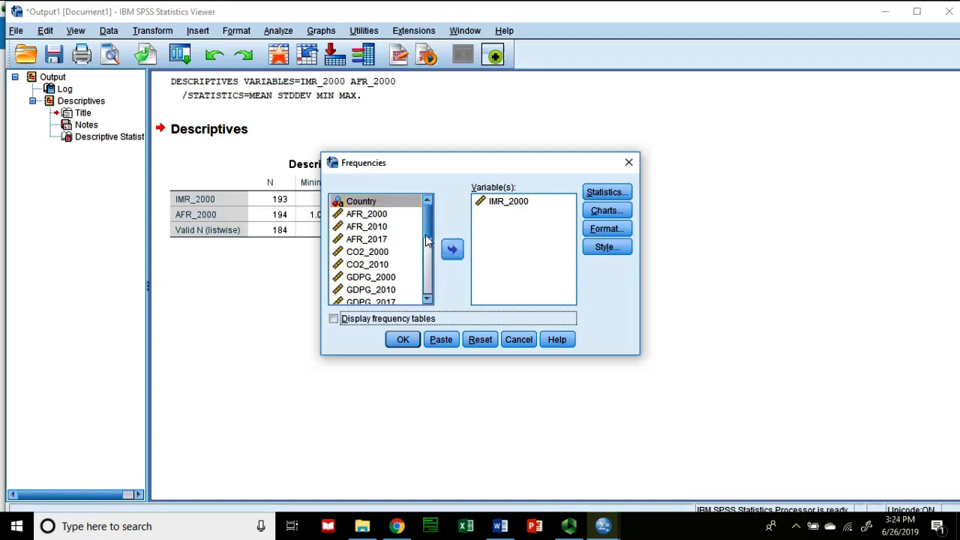
Step: Review the Frequencies statistics, keeping quartiles, mean, median, standard deviation, minimum and maximum selected
click(597, 193)
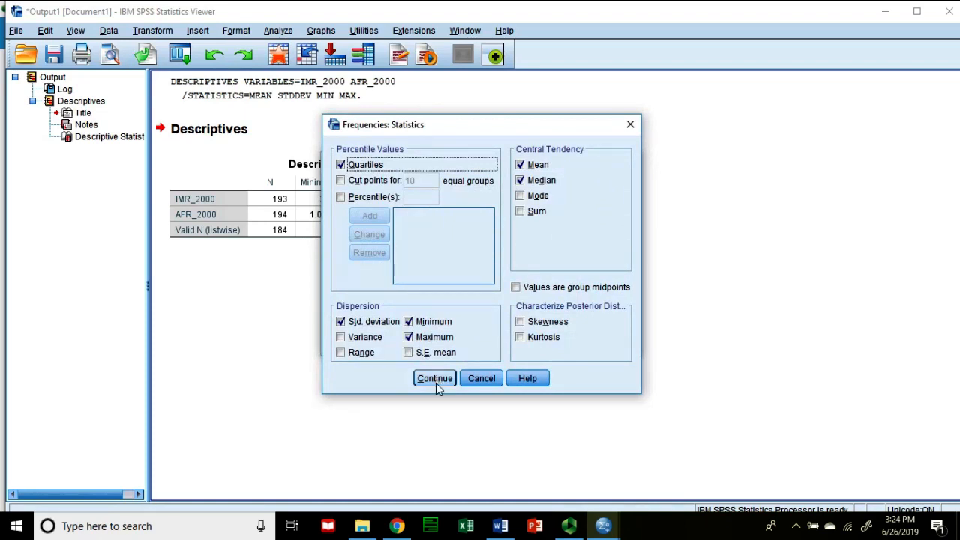
click(480, 376)
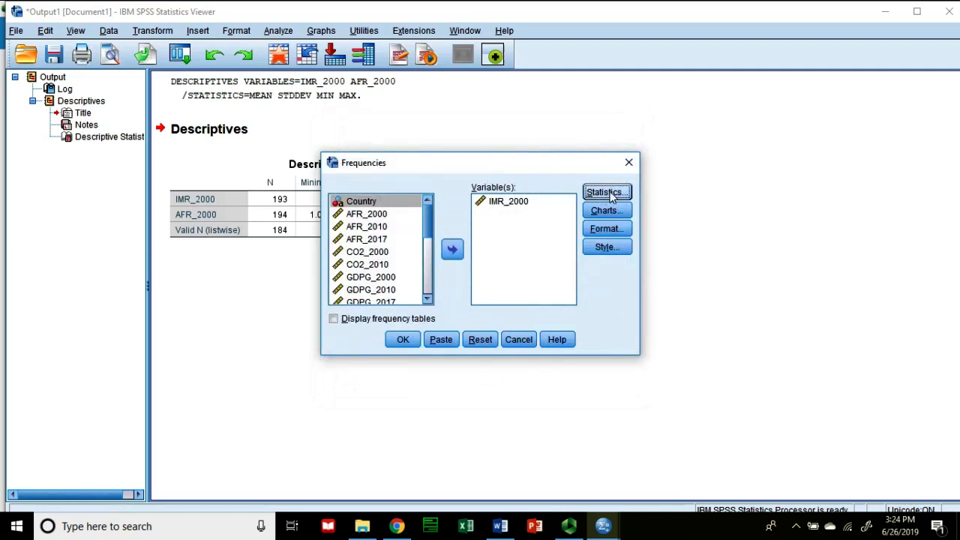
click(605, 195)
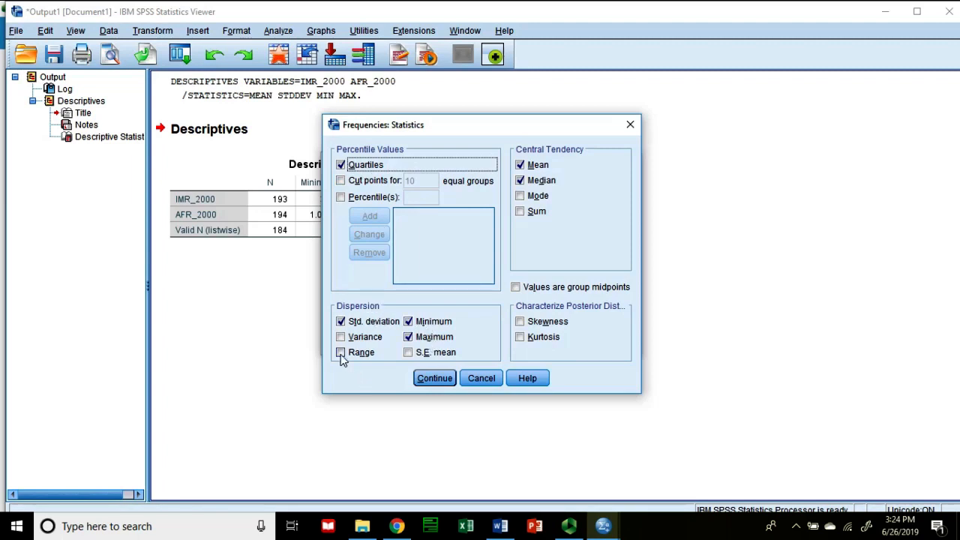
drag(452, 134, 618, 140)
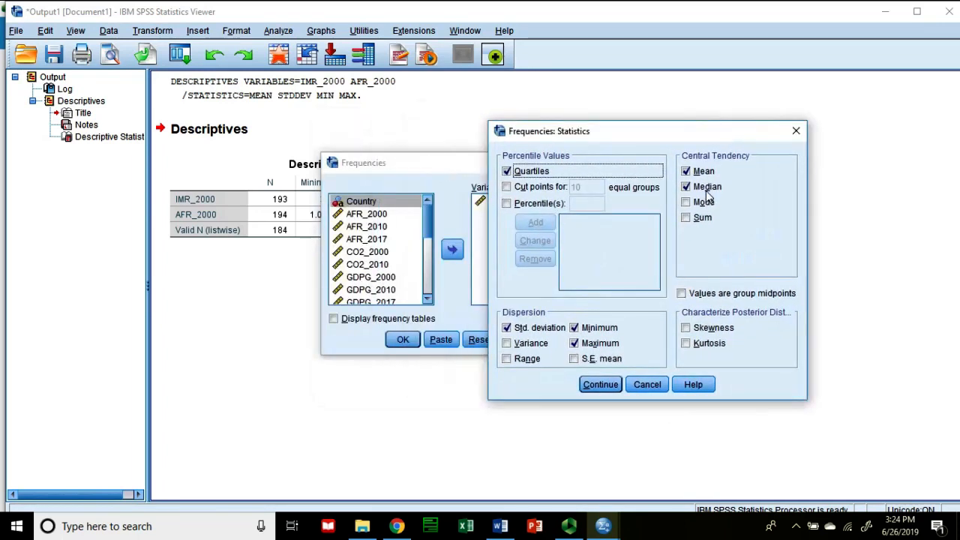
click(599, 383)
Step: Move the Frequencies dialog clear of the output, run the analysis for IMR_2000, and select the resulting Statistics table
drag(465, 168, 676, 228)
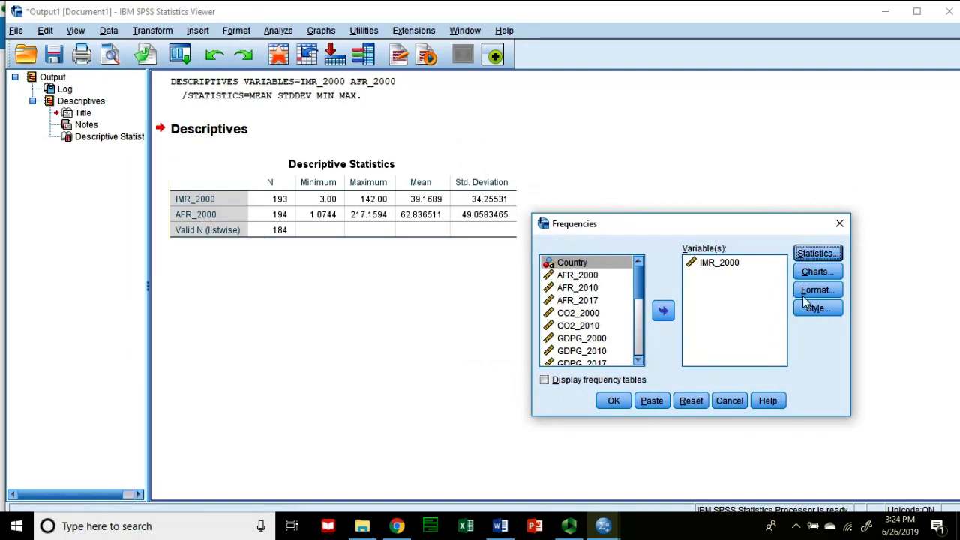
click(614, 400)
click(273, 337)
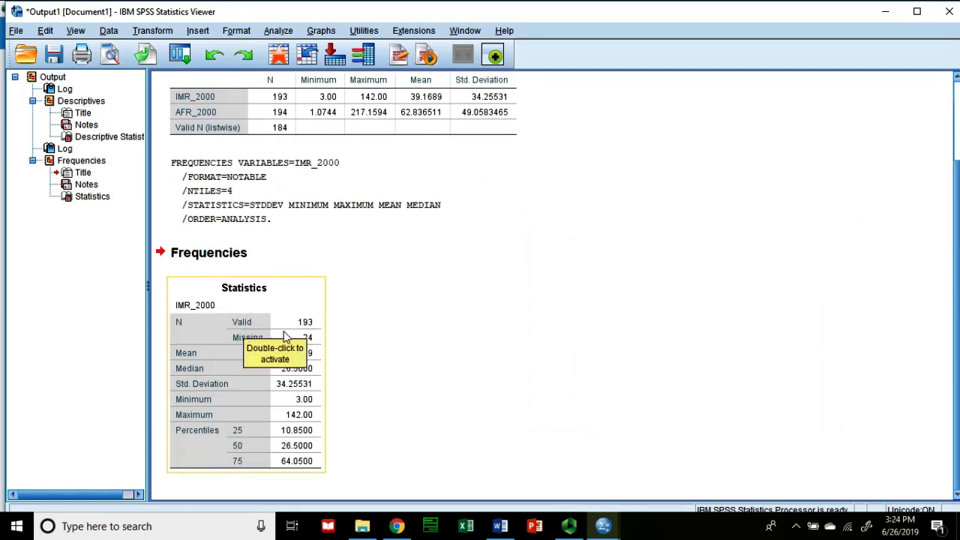
Step: Check the country rows of the WDI Variables dataset and go back to the Frequencies statistics for IMR_2000
key(F10)
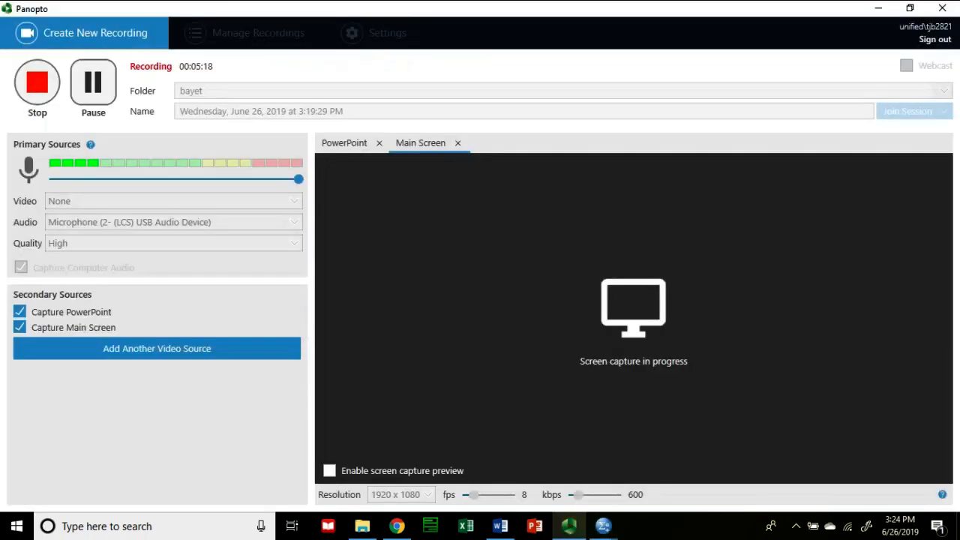
mouse_move(603, 525)
click(718, 499)
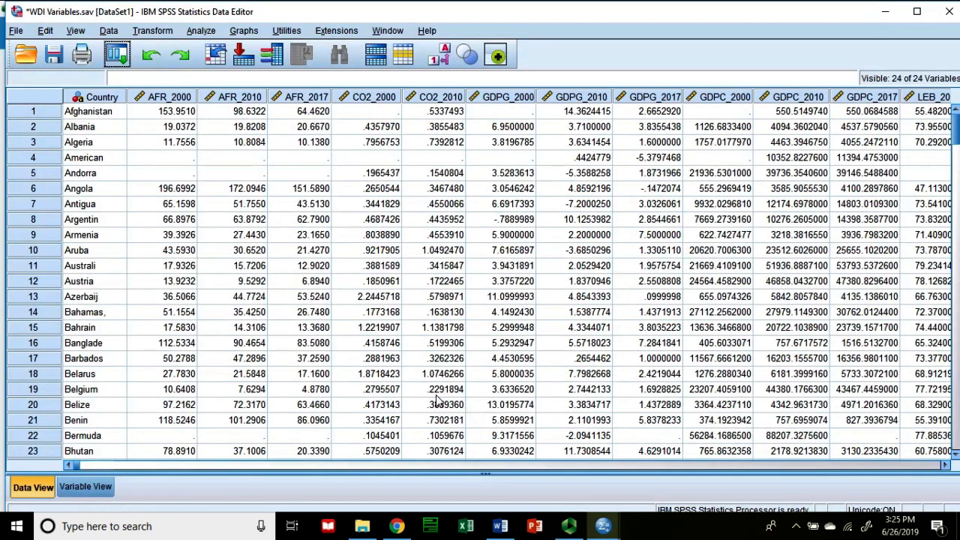
click(551, 485)
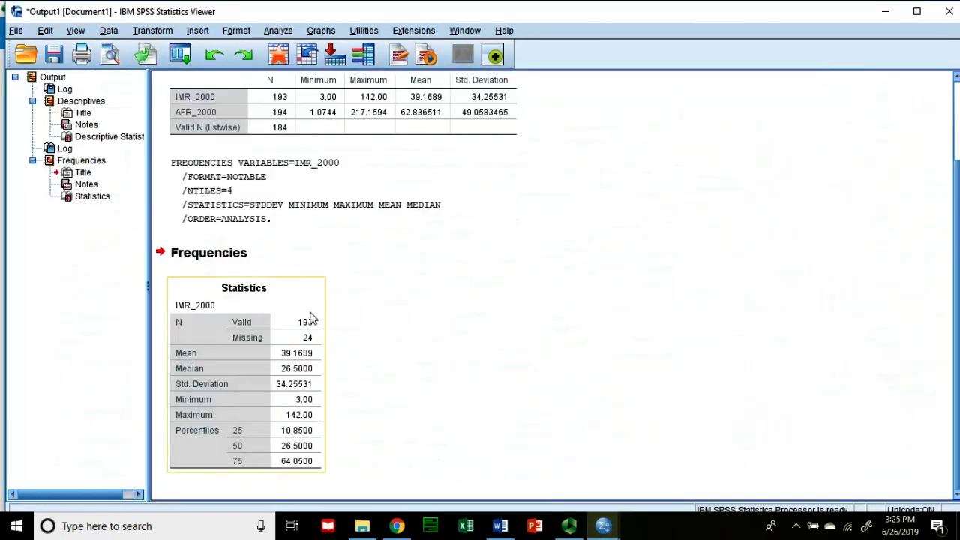